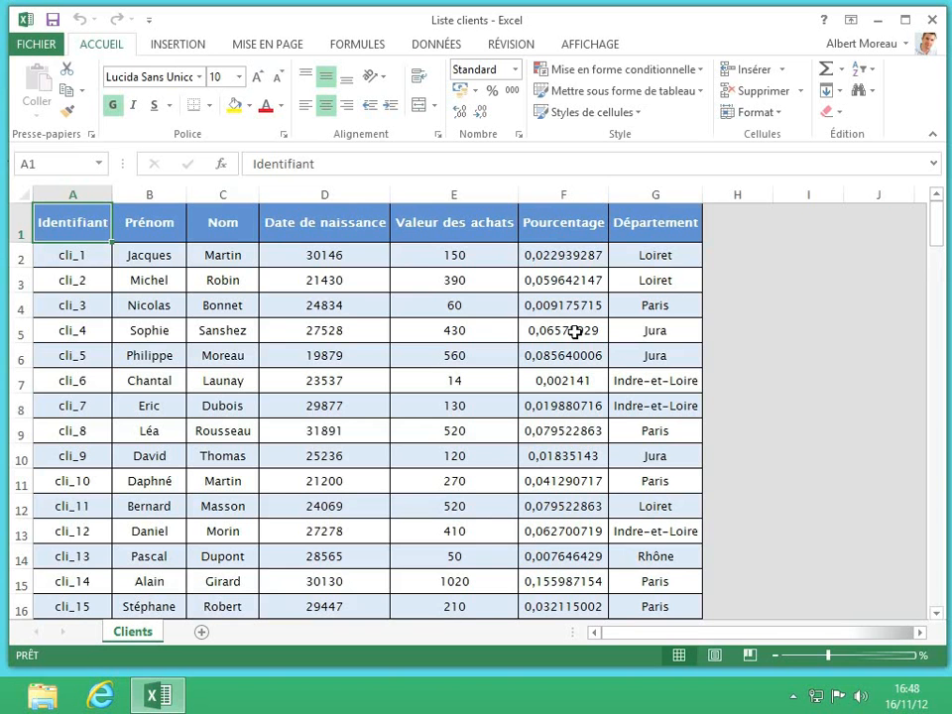
Step: Apply the Date courte format to the Date de naissance column and replace it with Date longue
click(346, 196)
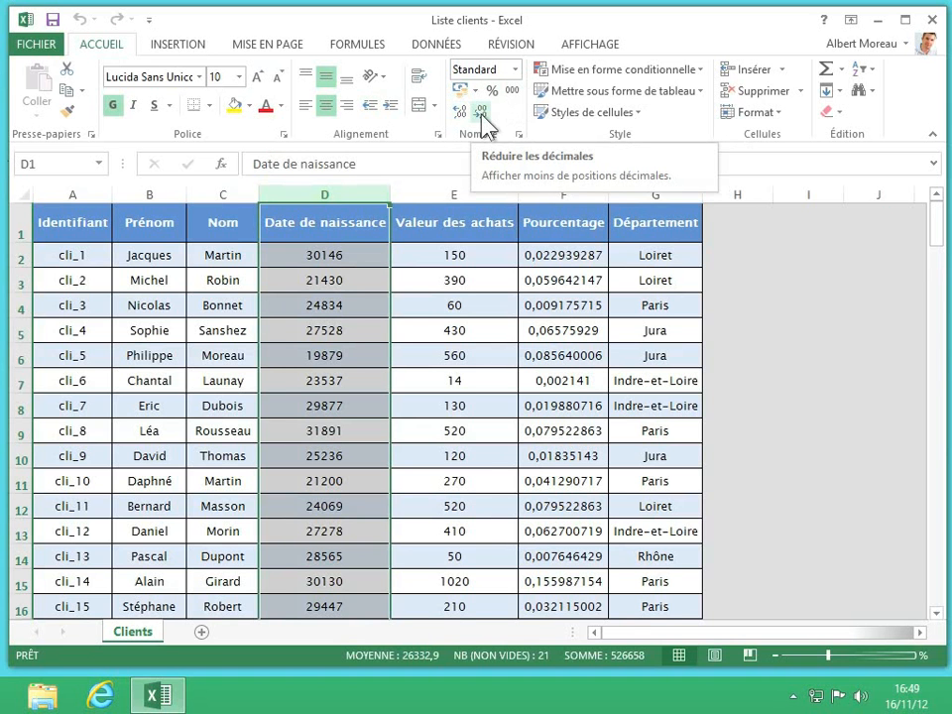
click(514, 70)
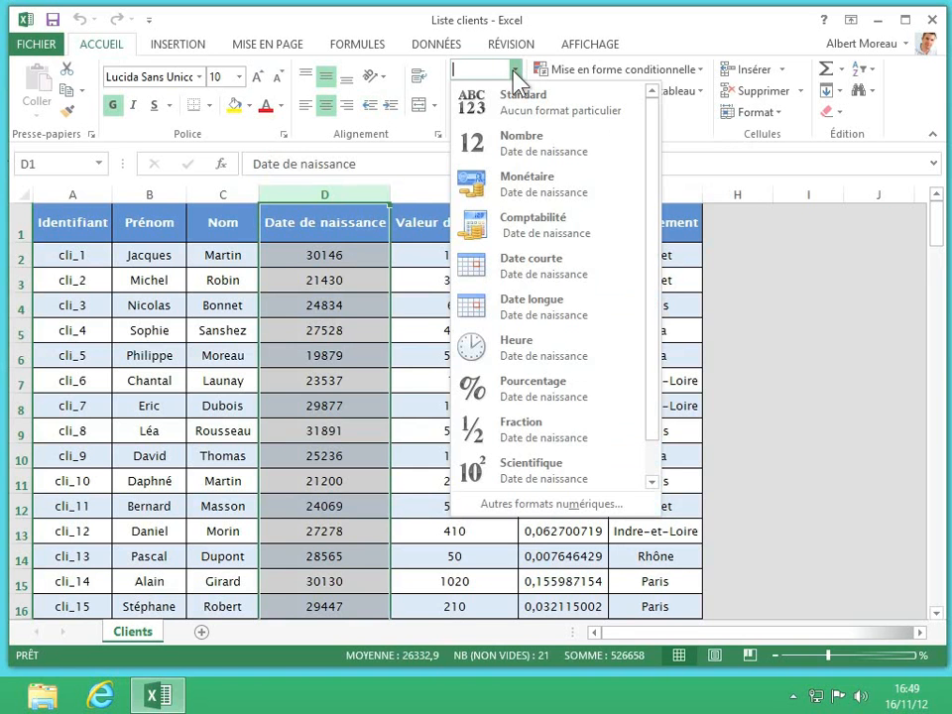
click(550, 267)
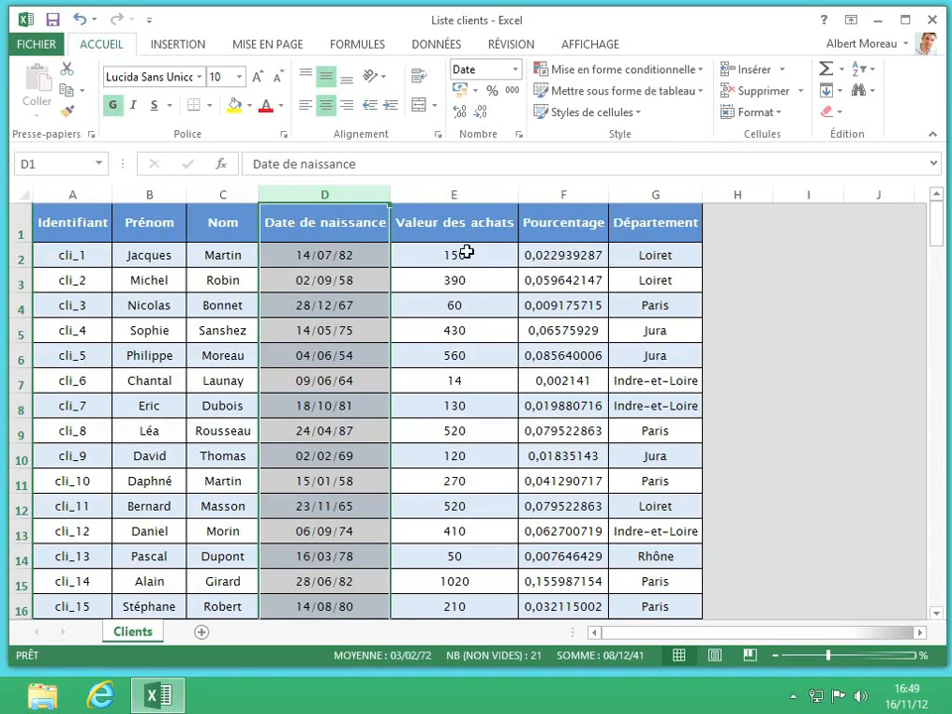
click(514, 69)
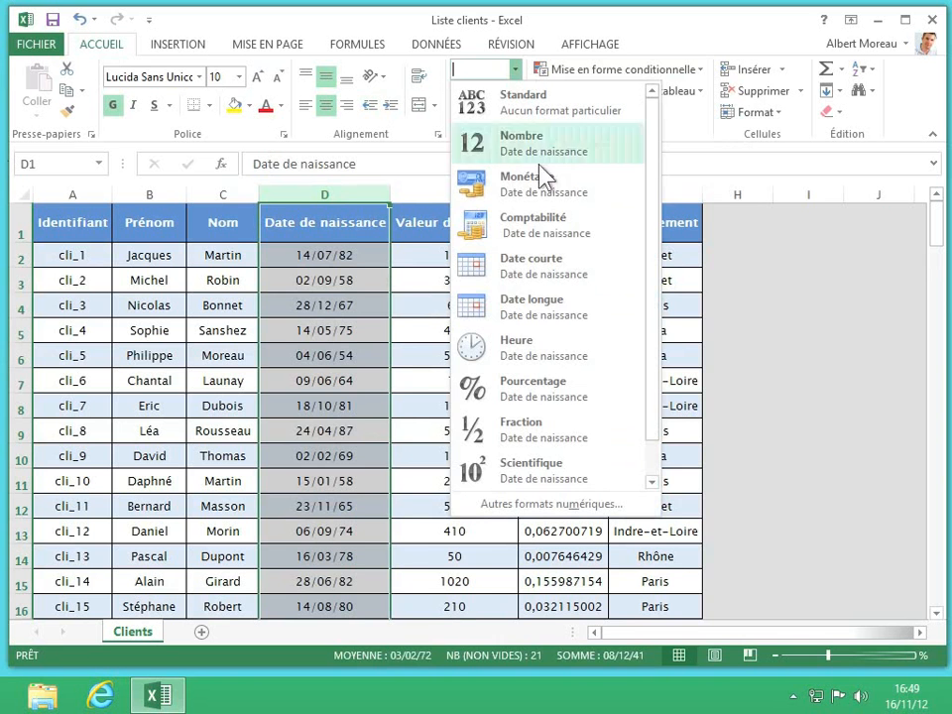
click(548, 309)
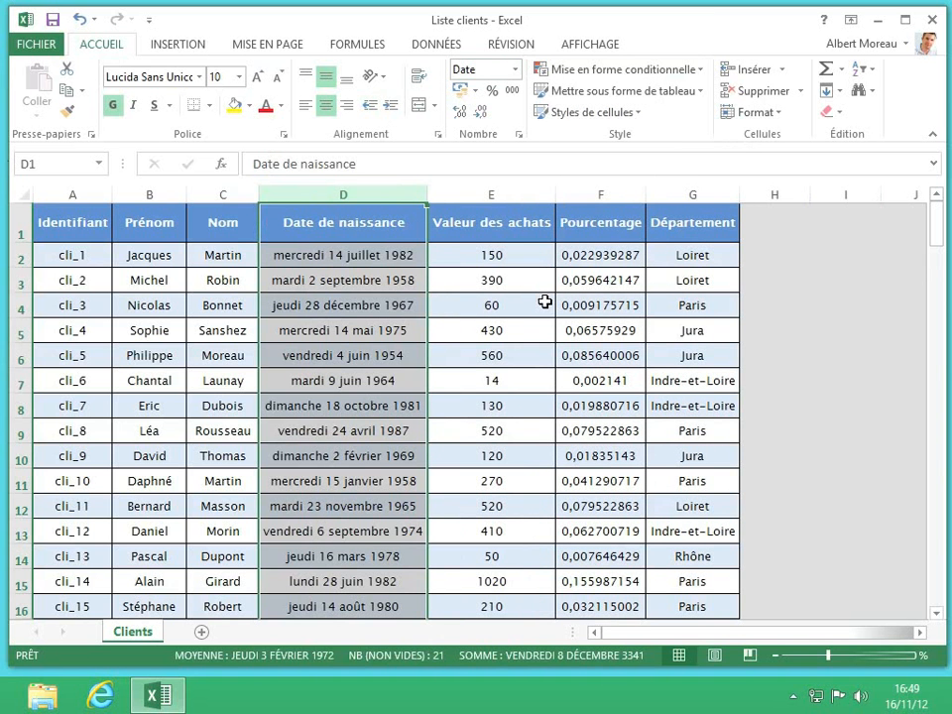
Step: Apply the euro accounting format to the Valeur des achats column and switch its currency to $ Anglais (États-Unis)
click(520, 193)
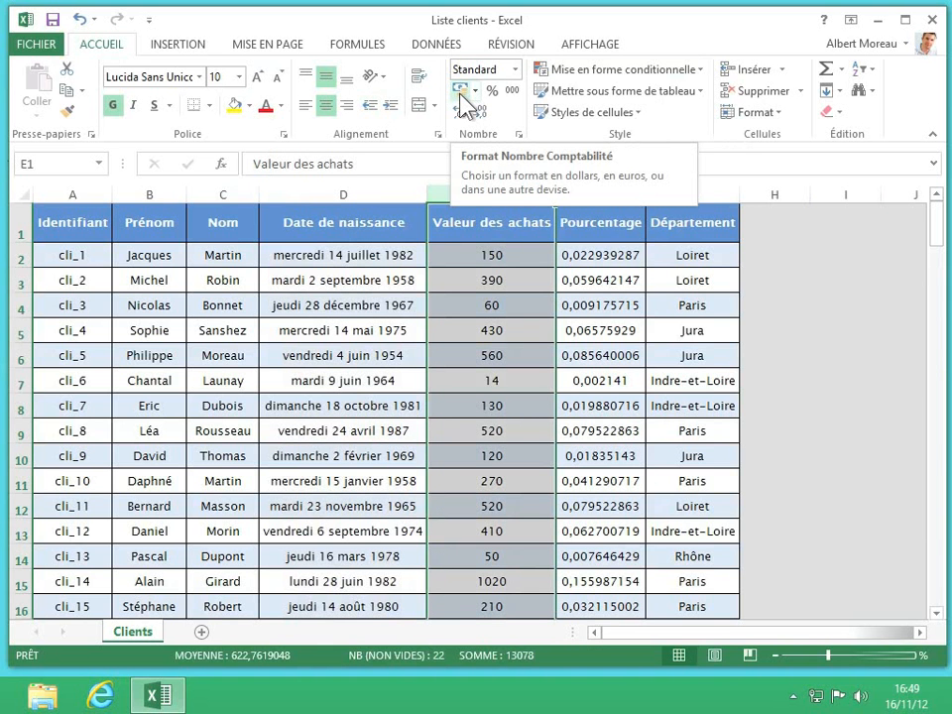
click(460, 91)
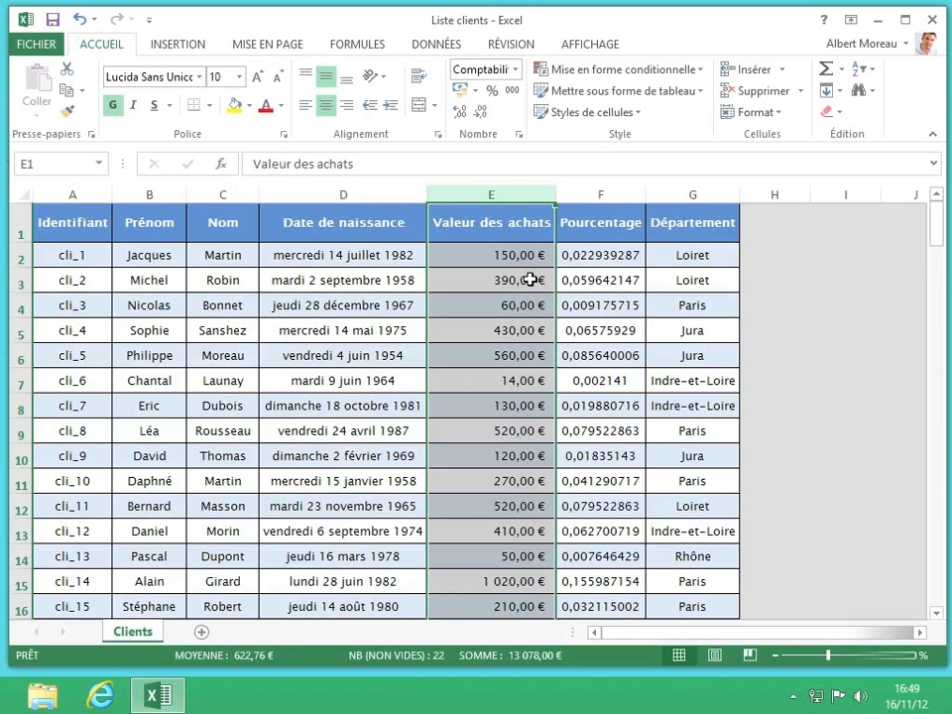
click(474, 90)
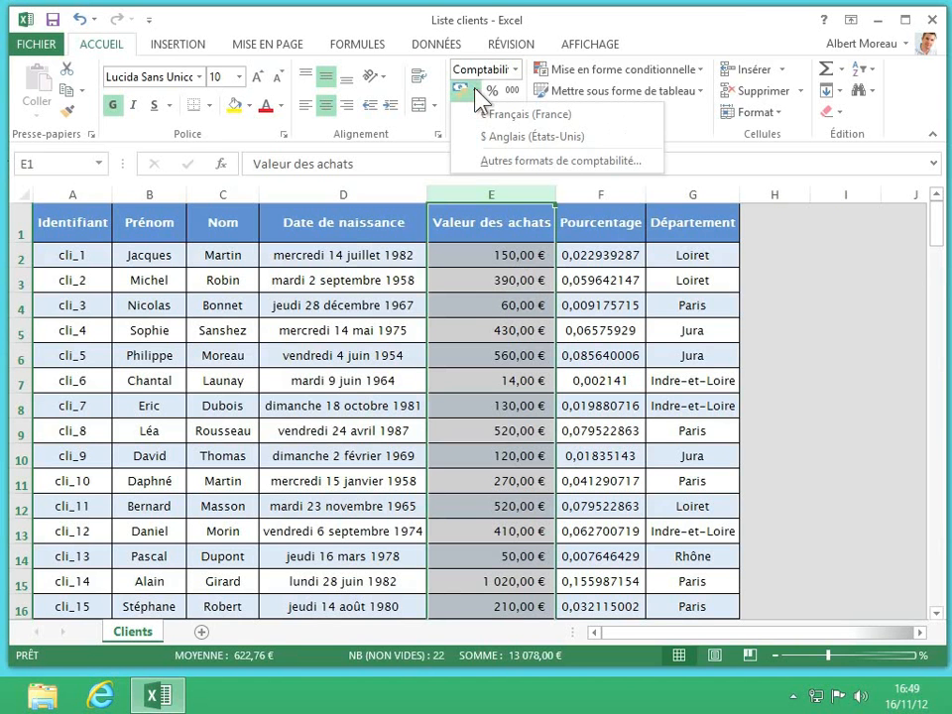
click(522, 136)
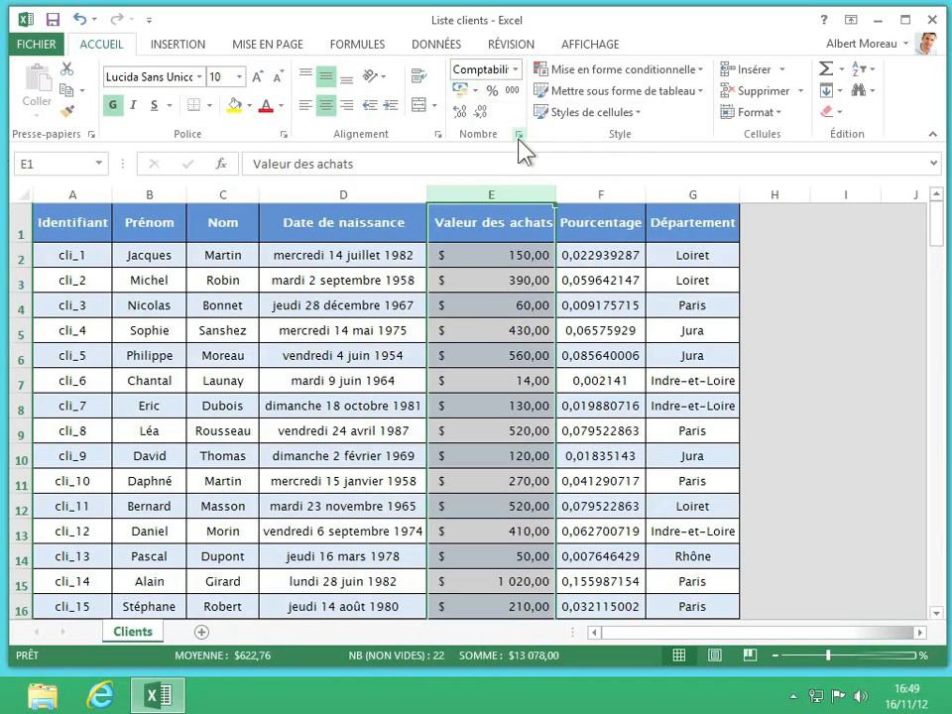
Step: Format the Valeur des achats column as Monétaire in euros with no decimals
click(515, 69)
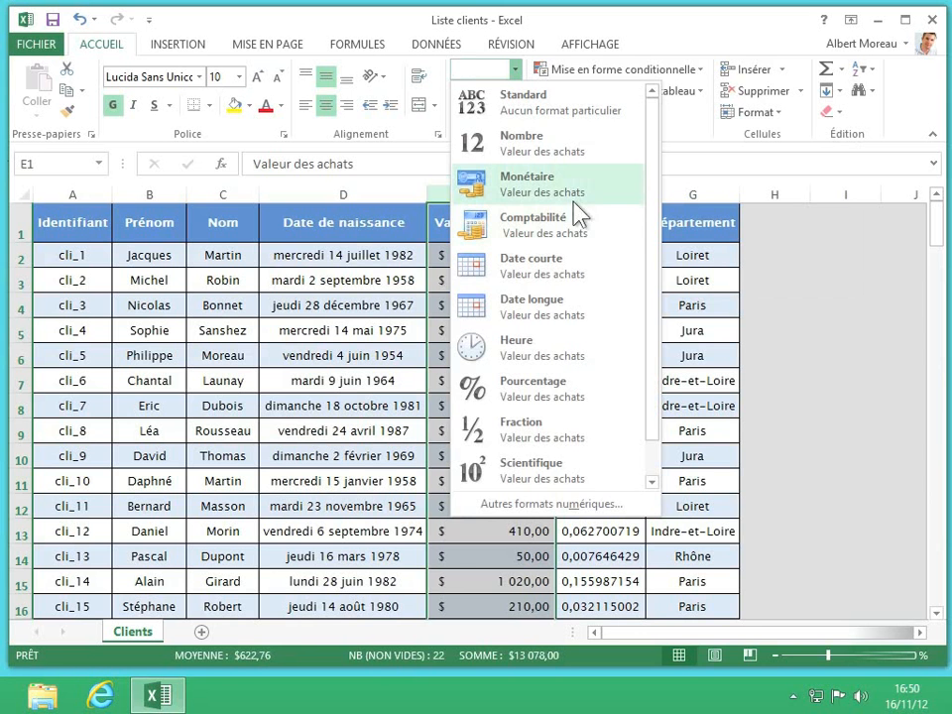
click(512, 188)
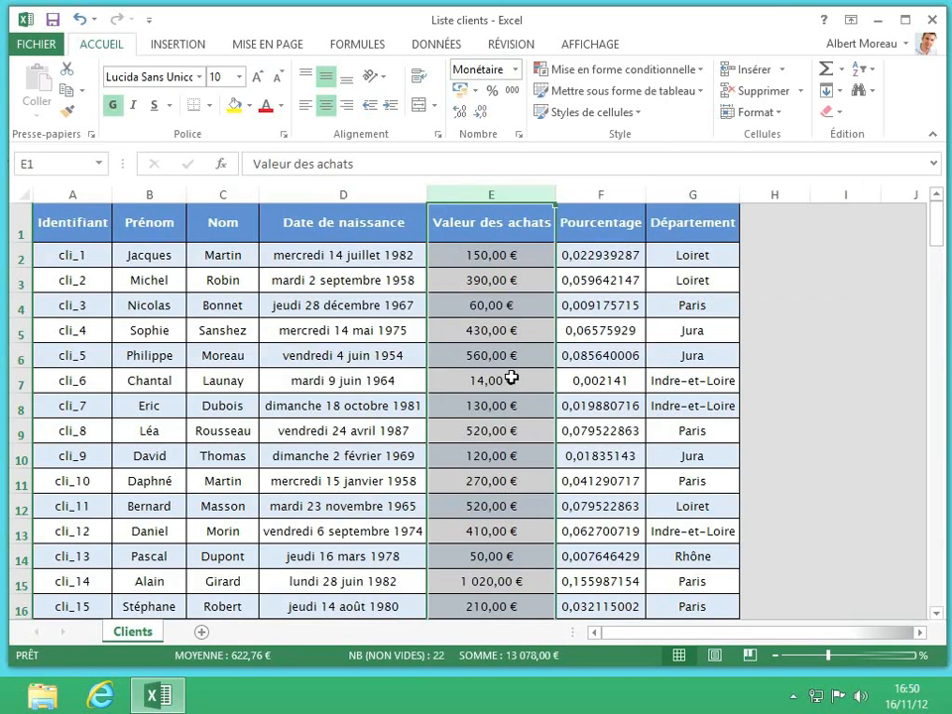
click(481, 112)
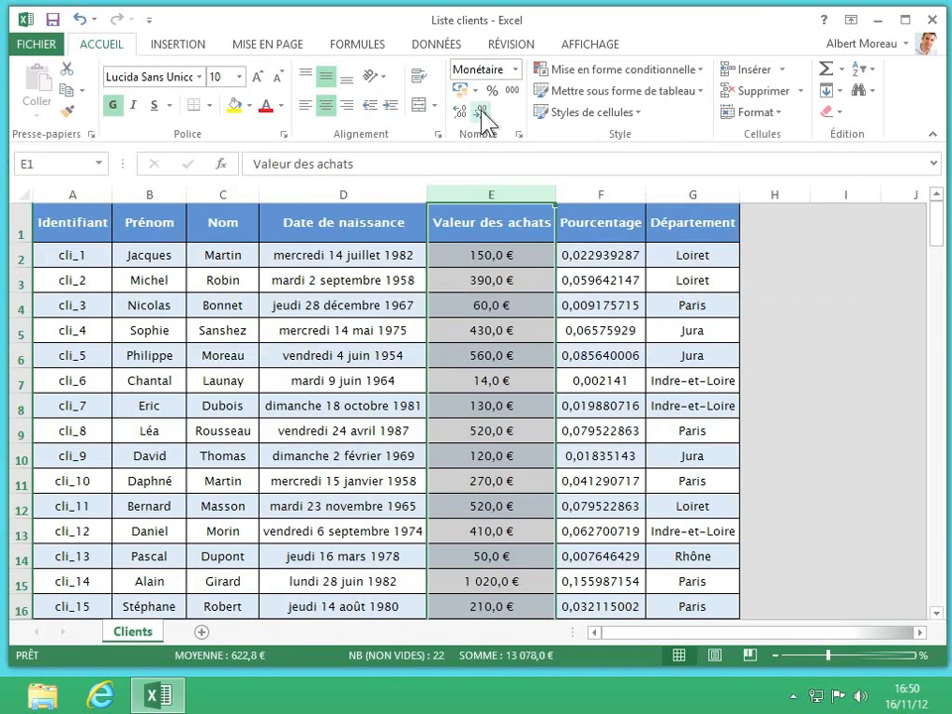
click(482, 112)
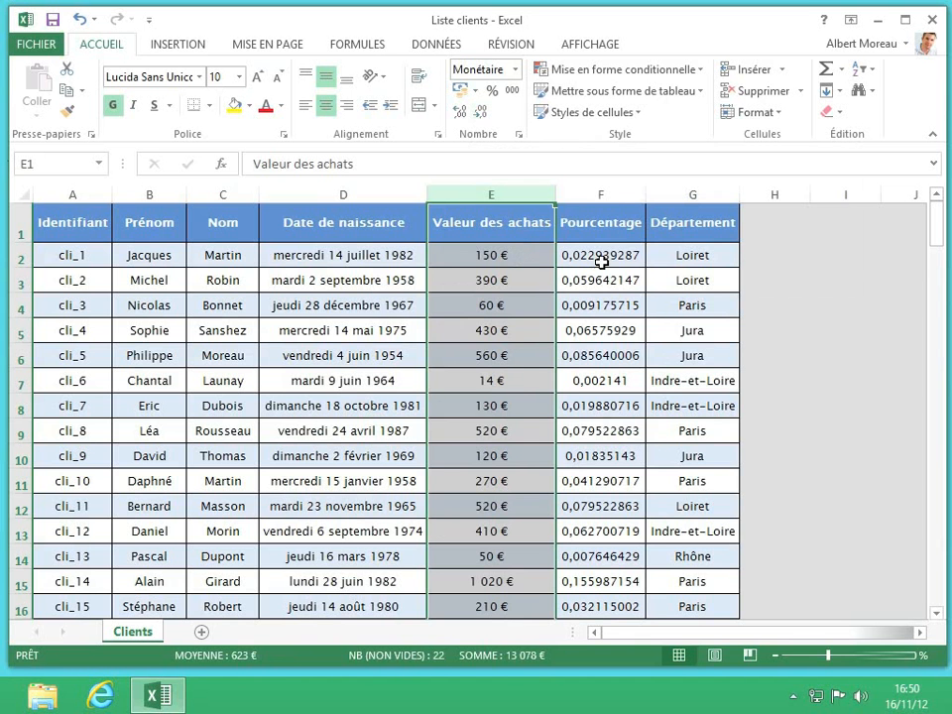
Step: Format the Pourcentage column as percentages and increase its precision to six decimals
click(615, 195)
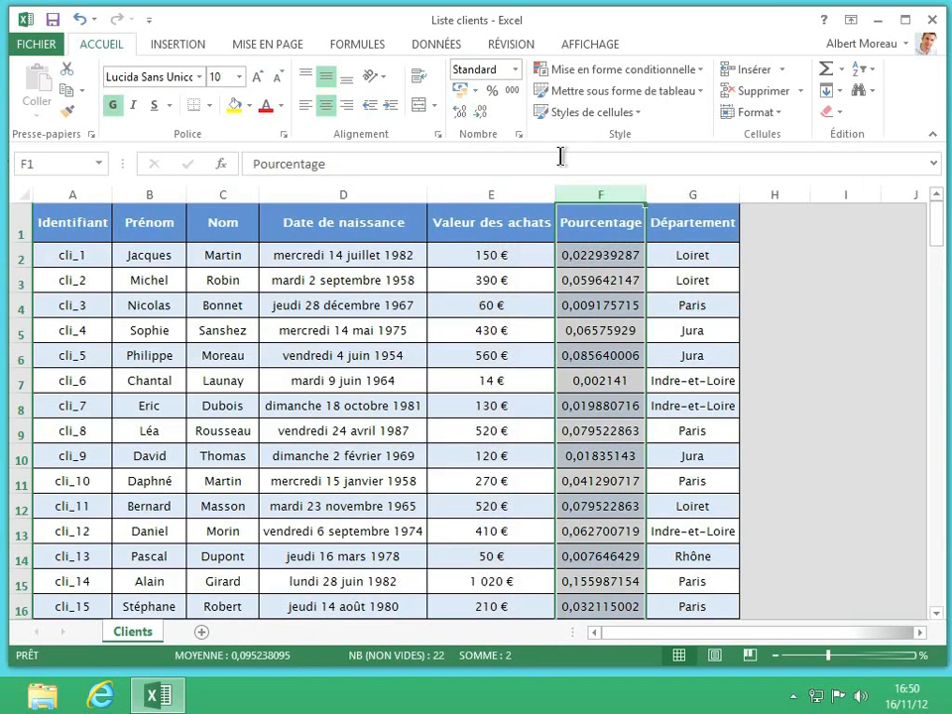
click(492, 91)
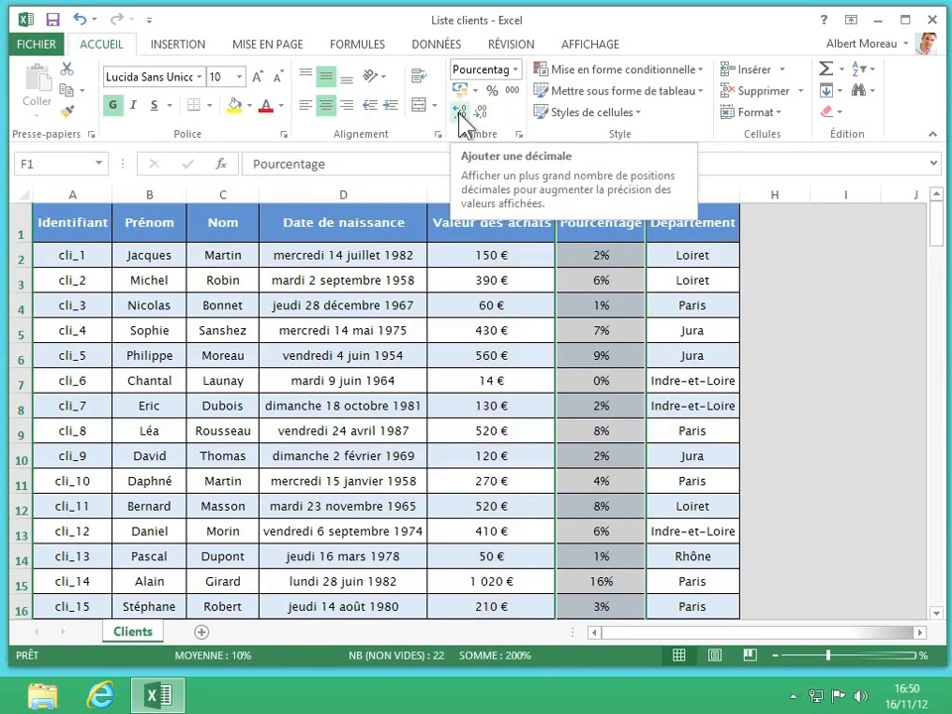
click(459, 115)
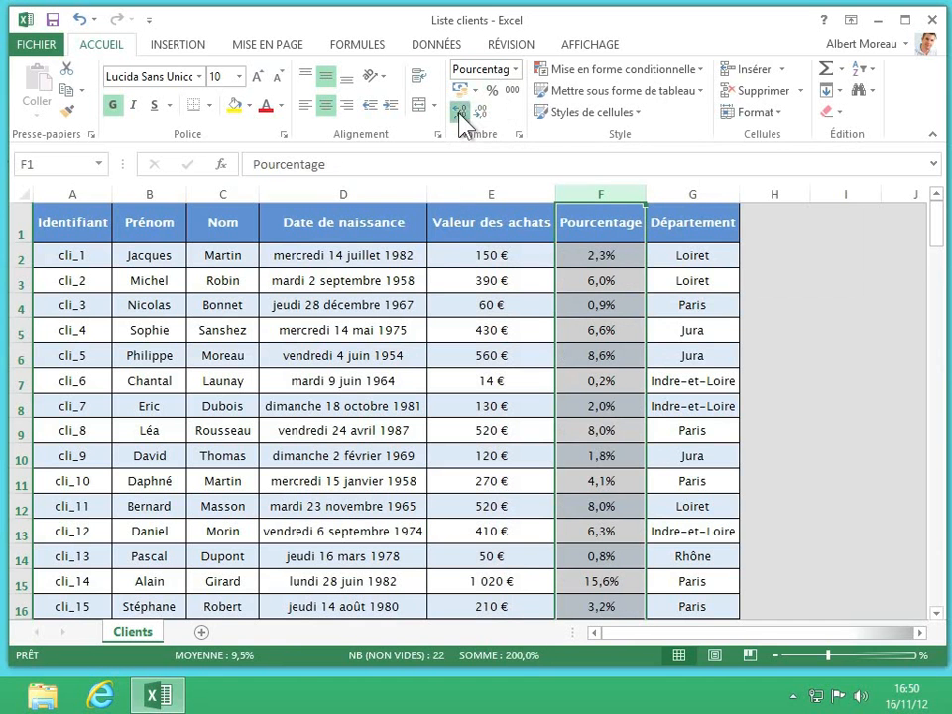
click(459, 115)
click(459, 115)
click(459, 115)
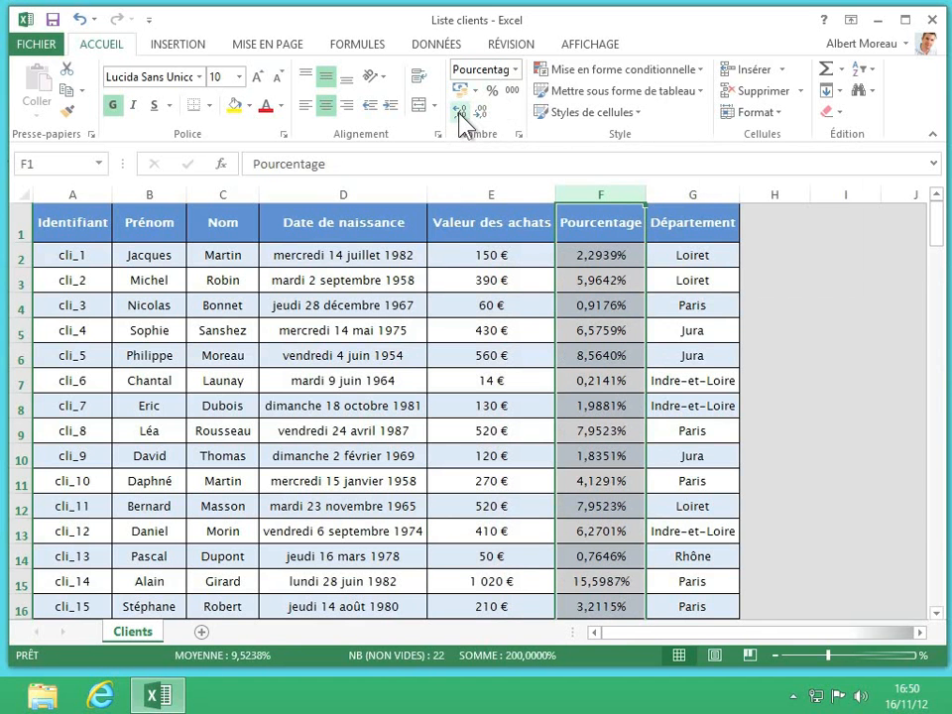
click(459, 115)
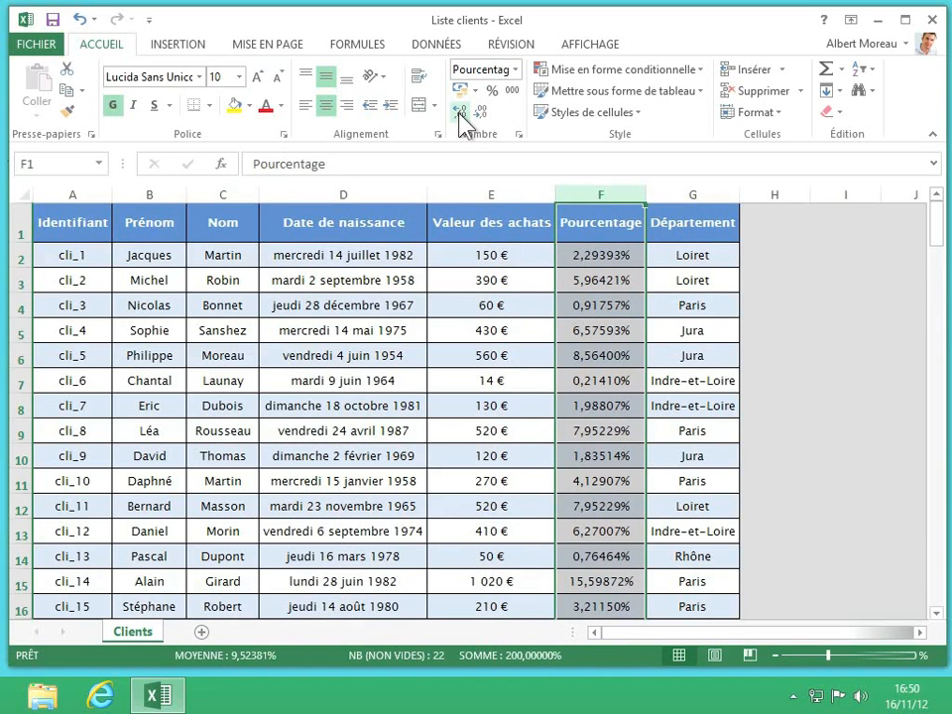
click(459, 115)
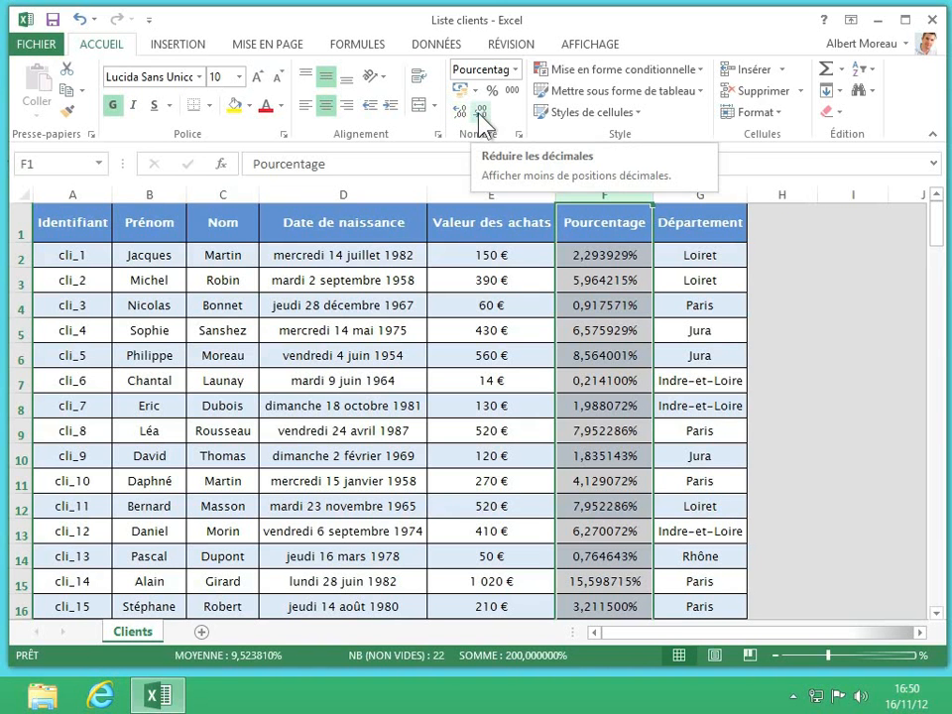
Step: Reduce the Pourcentage column to two decimals
click(479, 113)
click(480, 113)
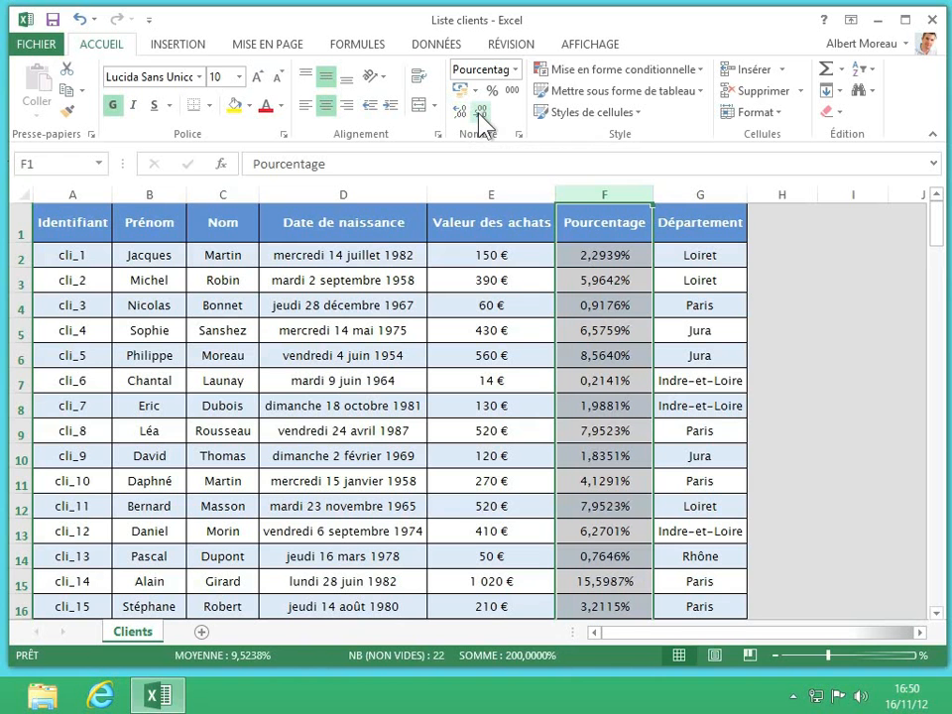
click(480, 113)
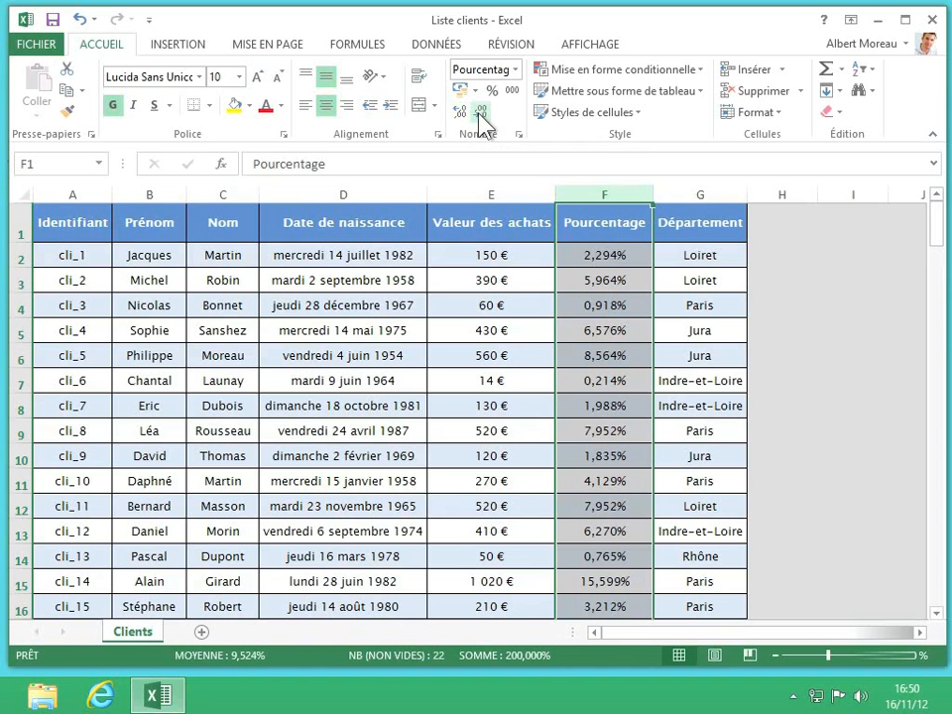
click(480, 113)
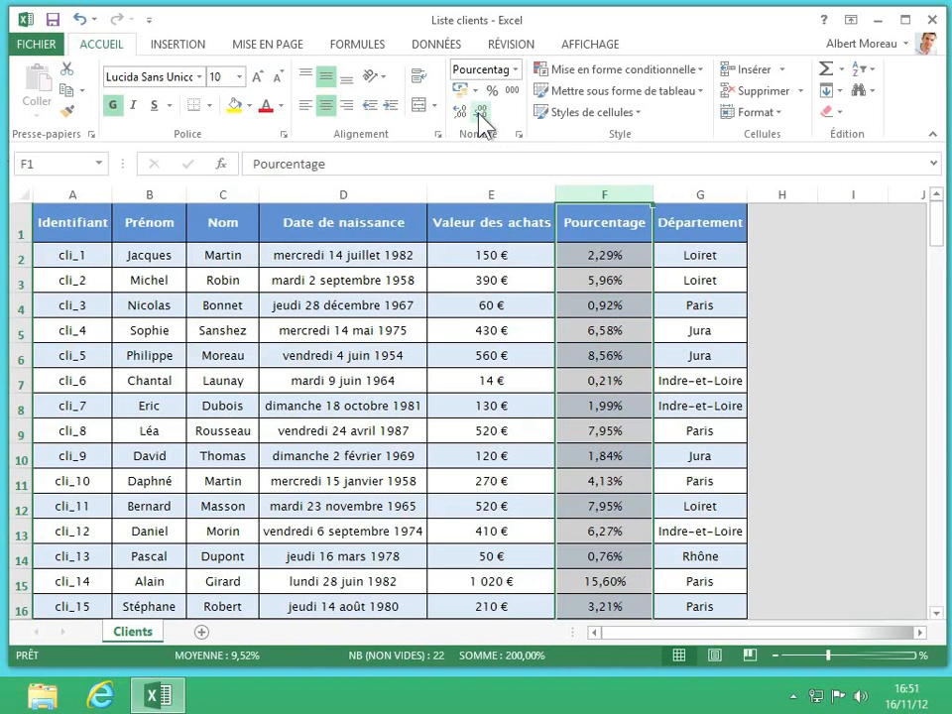
Step: Set the Date de naissance column to the first 14-mars-12 date type through the additional number formats
click(395, 189)
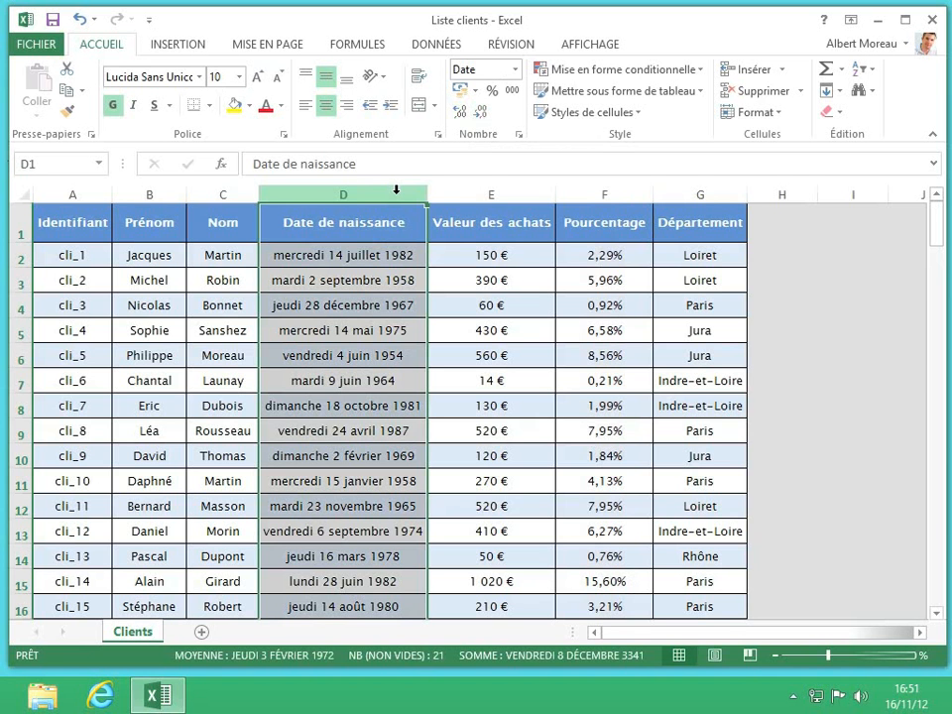
click(513, 71)
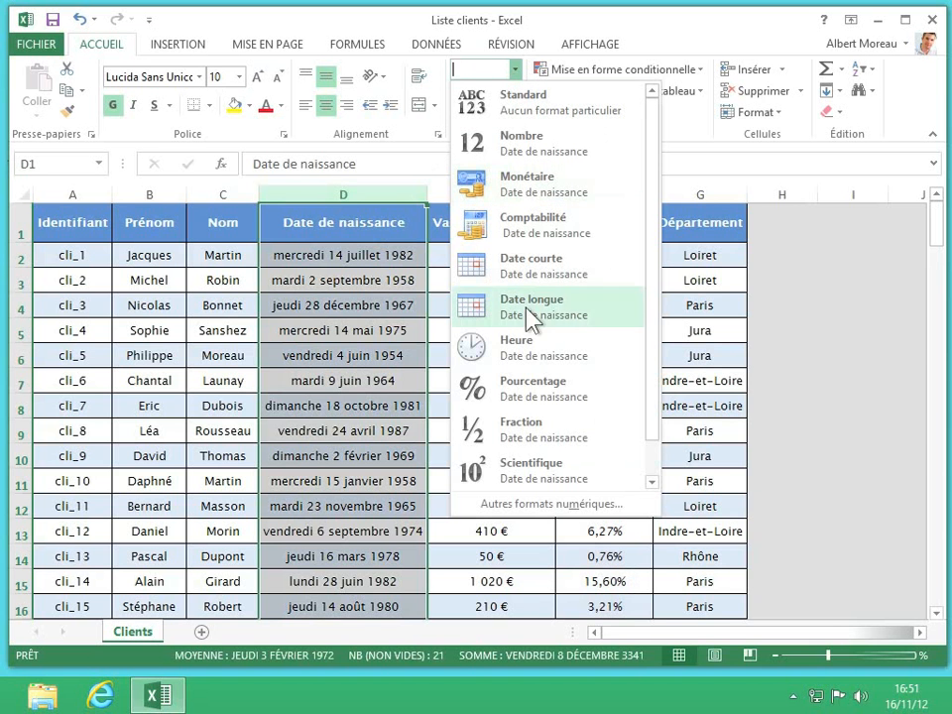
click(571, 504)
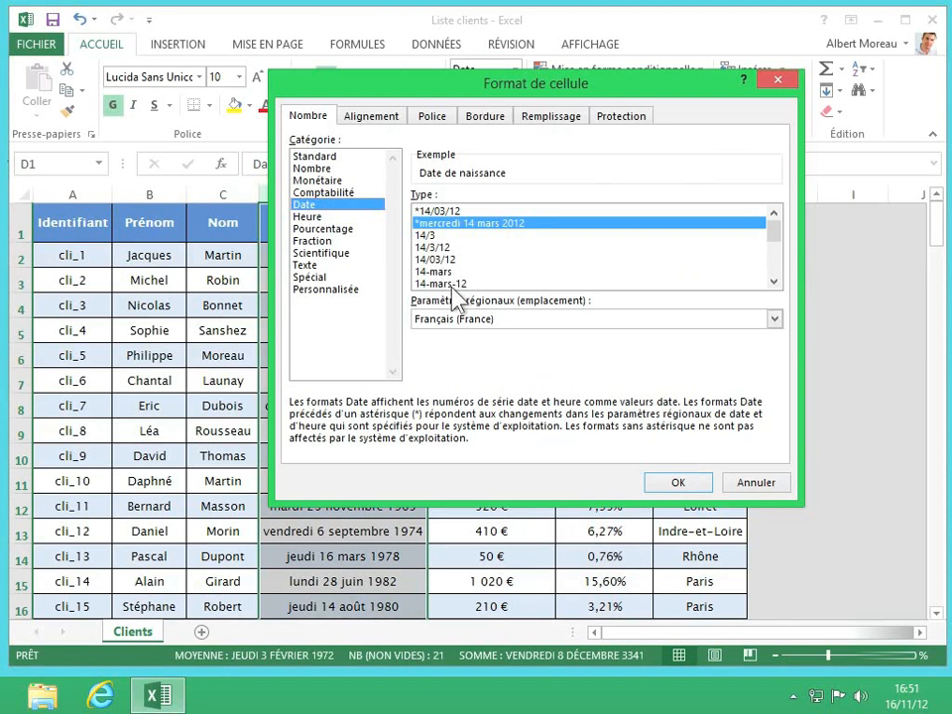
click(773, 282)
click(773, 282)
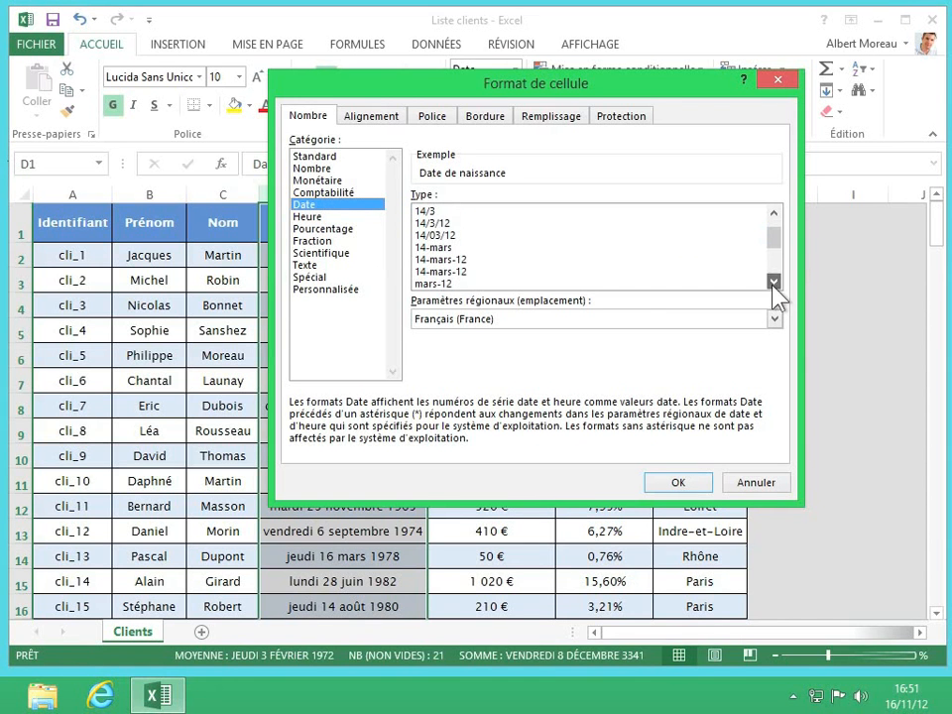
click(773, 282)
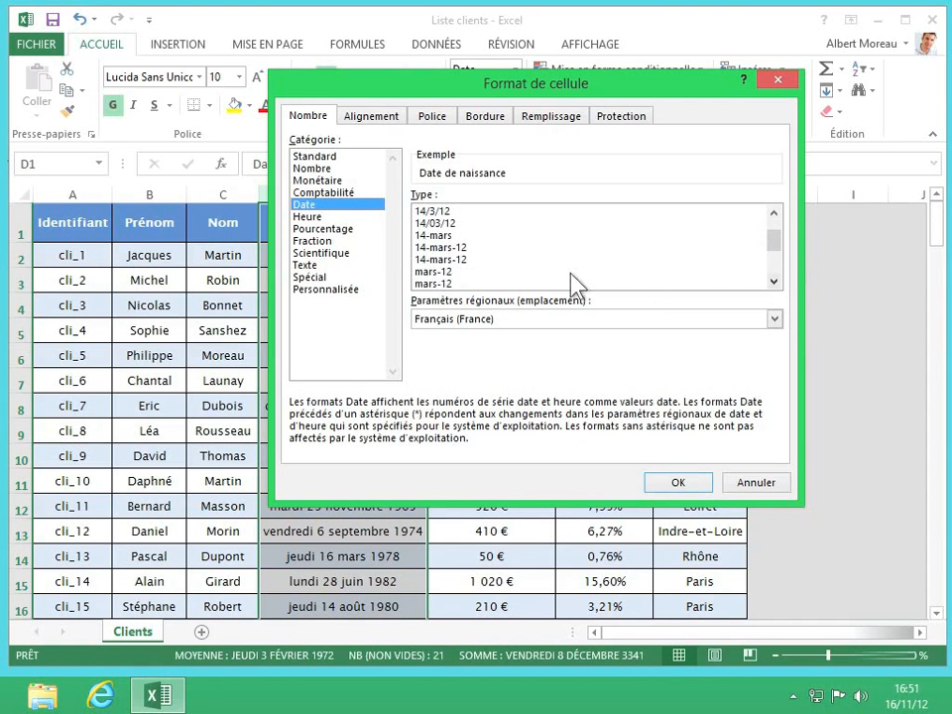
click(439, 247)
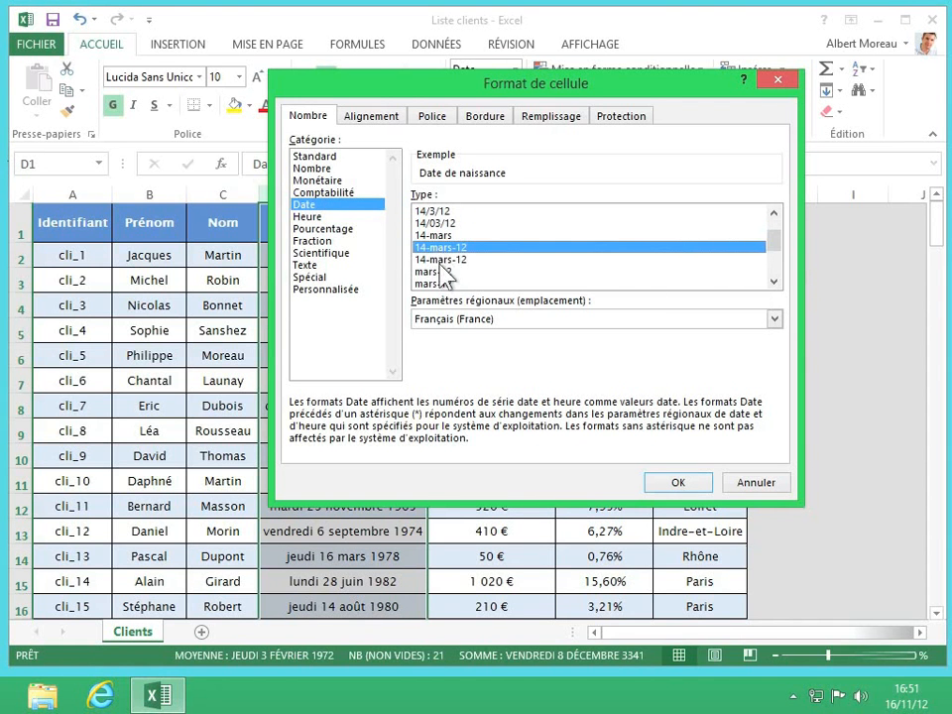
click(677, 485)
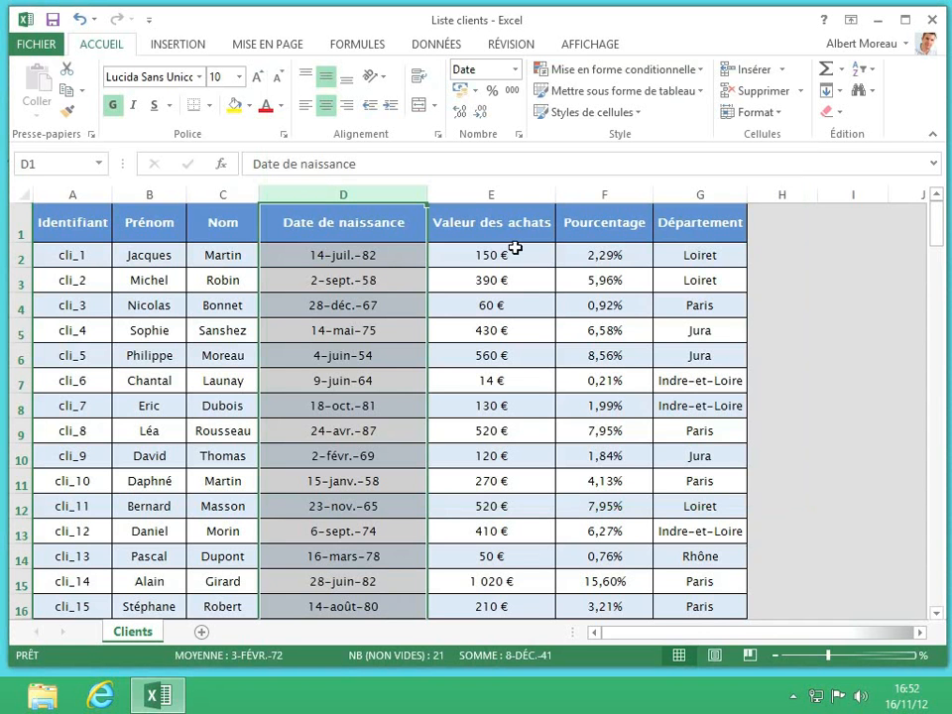
Step: Set the Valeur des achats column's Monétaire format to show negative numbers in red with a minus sign, keeping the € symbol
click(520, 195)
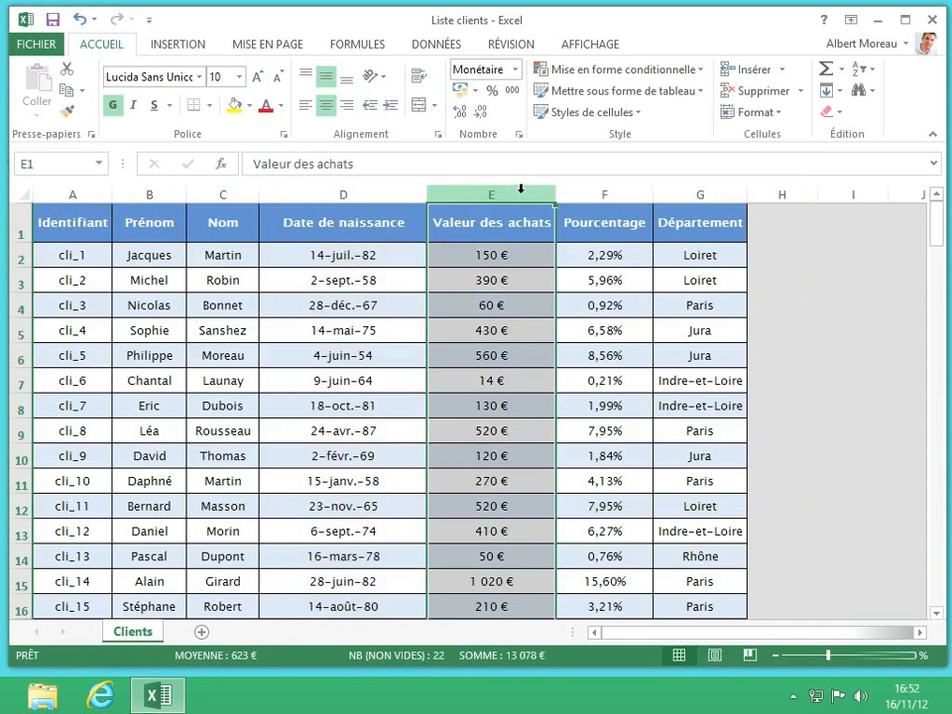
click(515, 69)
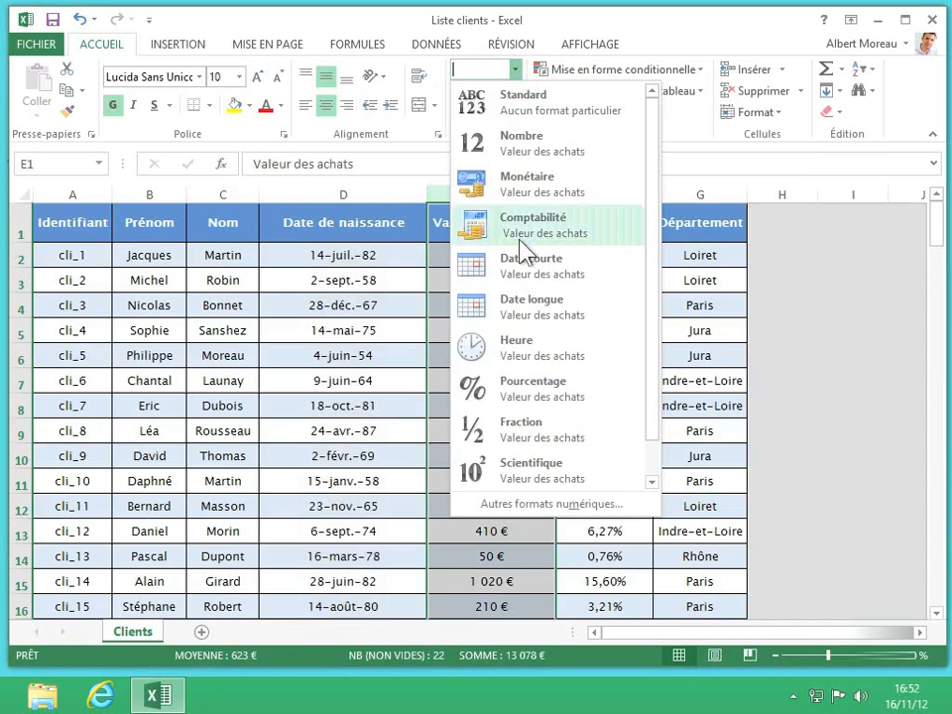
click(526, 505)
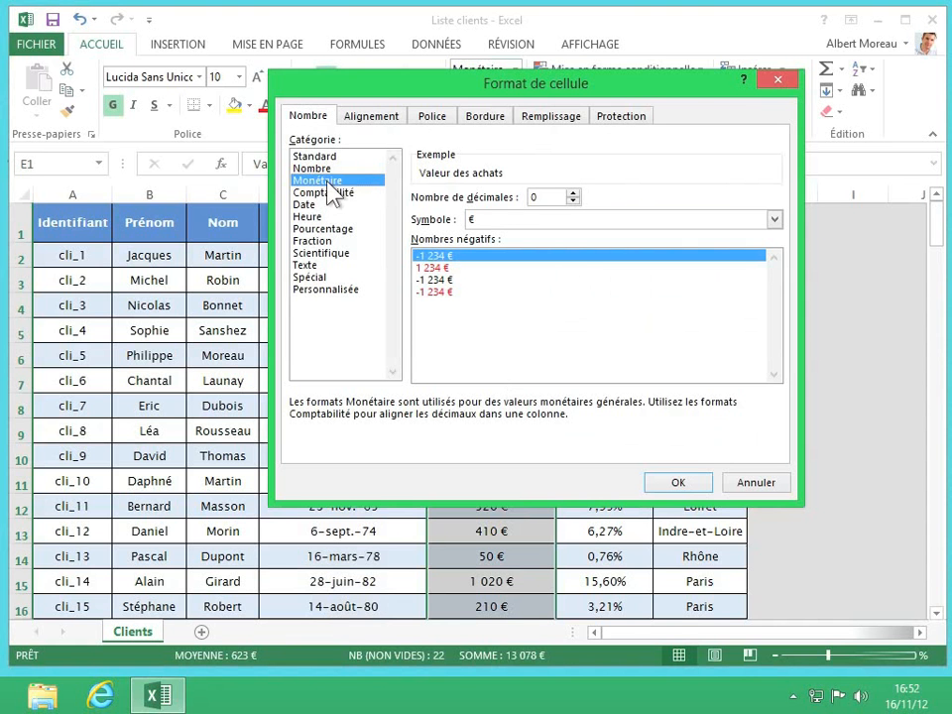
click(773, 220)
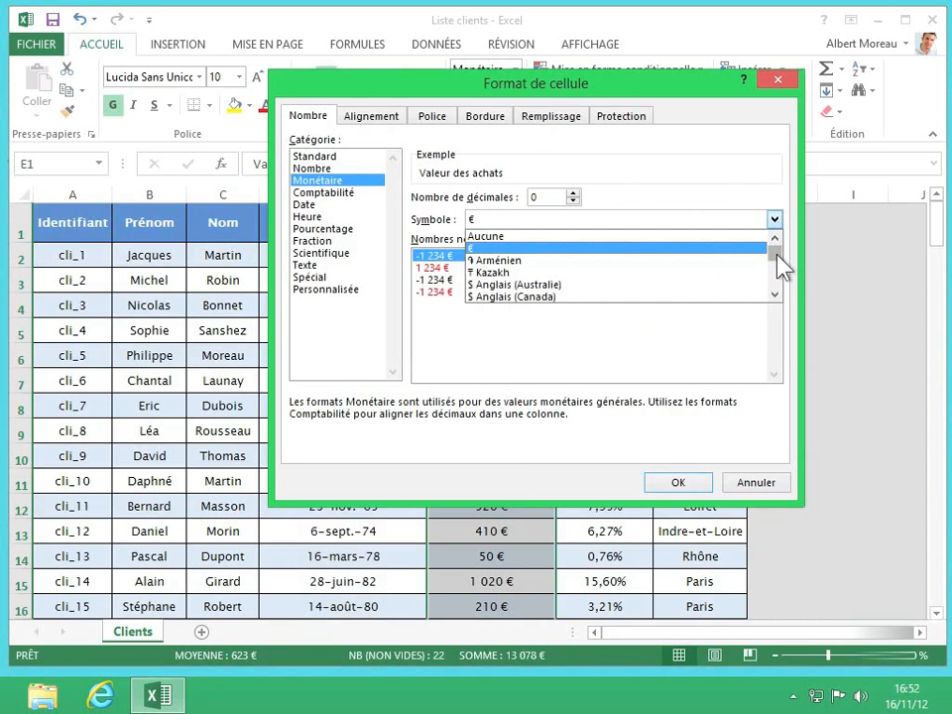
drag(780, 262, 779, 263)
click(775, 222)
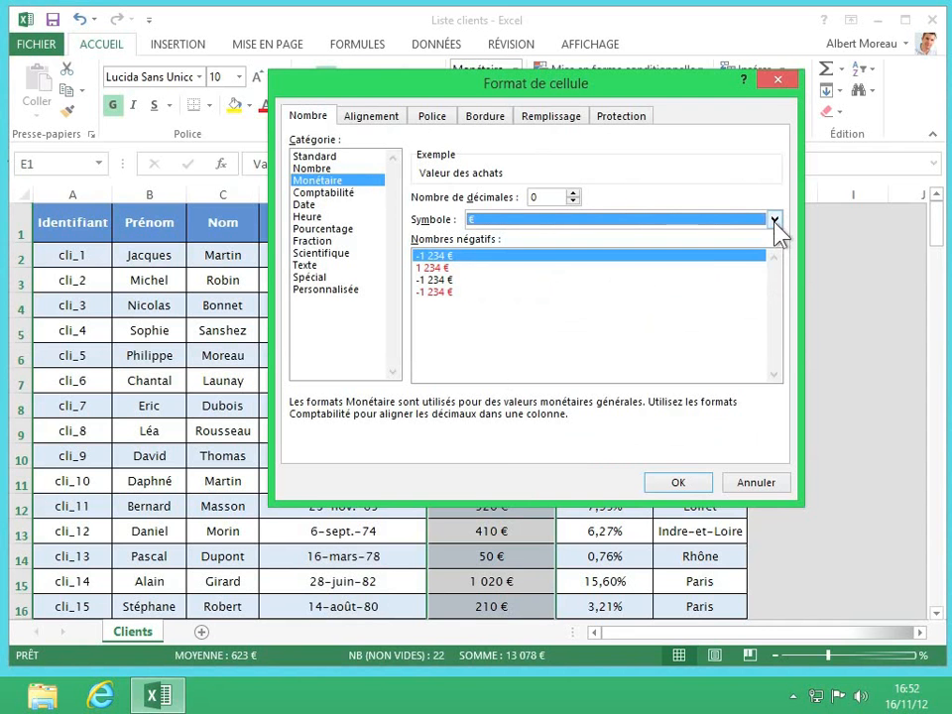
click(447, 294)
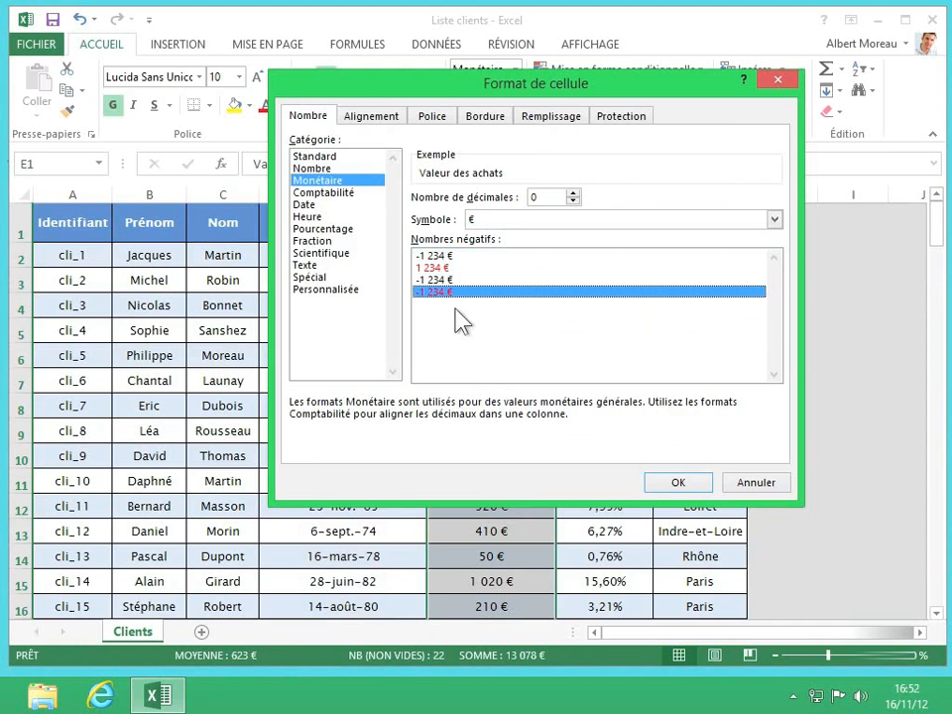
click(675, 484)
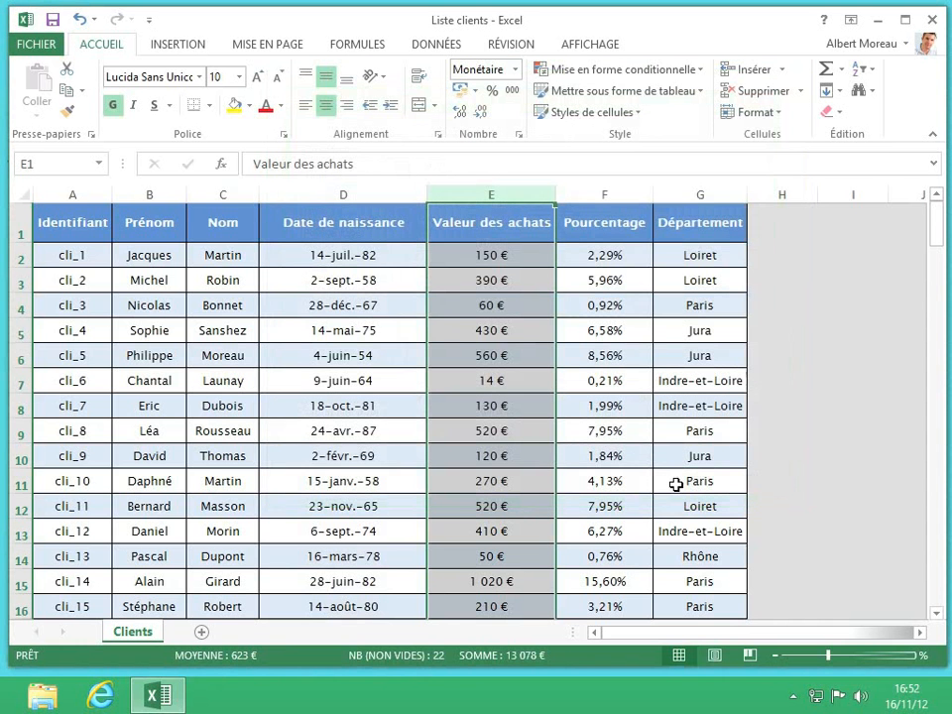
Step: Enter -100 as the Valeur des achats of client cli_6 in cell E7
click(521, 385)
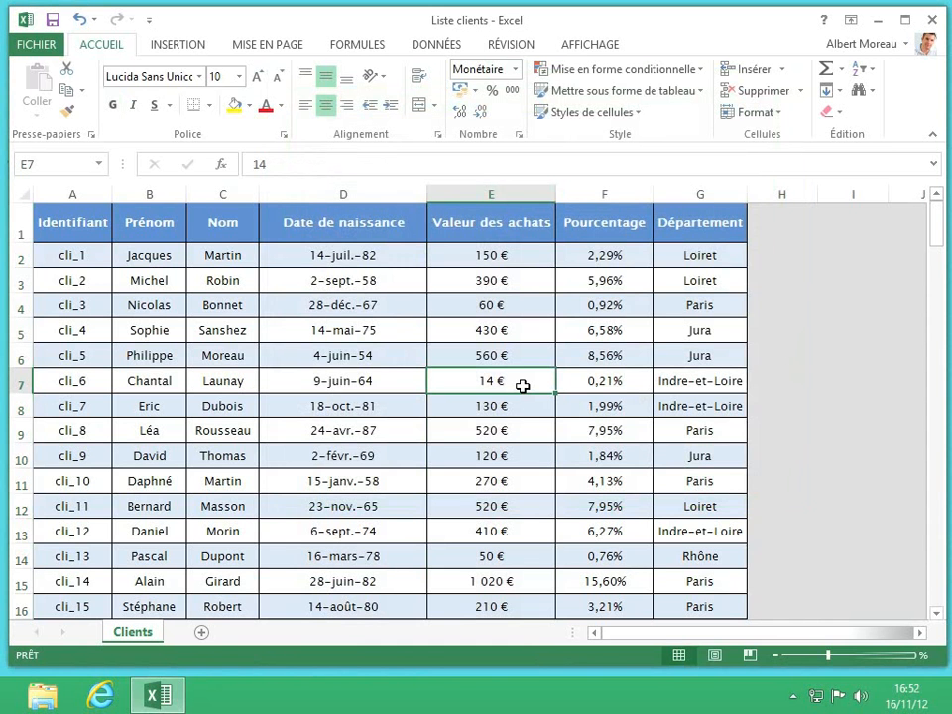
text(-100)
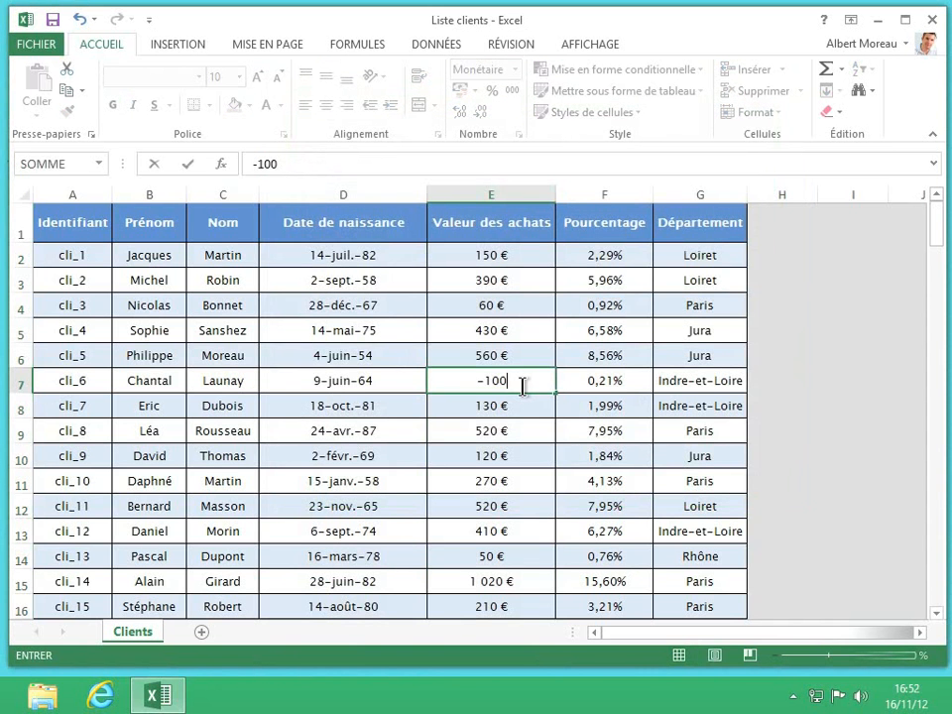
key(Return)
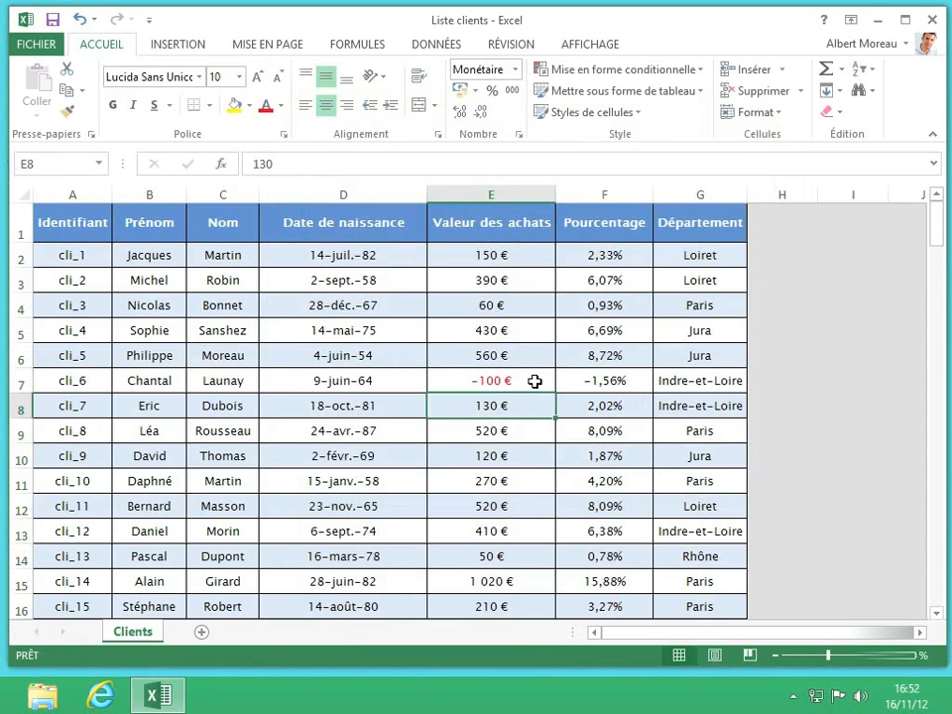
click(517, 71)
click(512, 70)
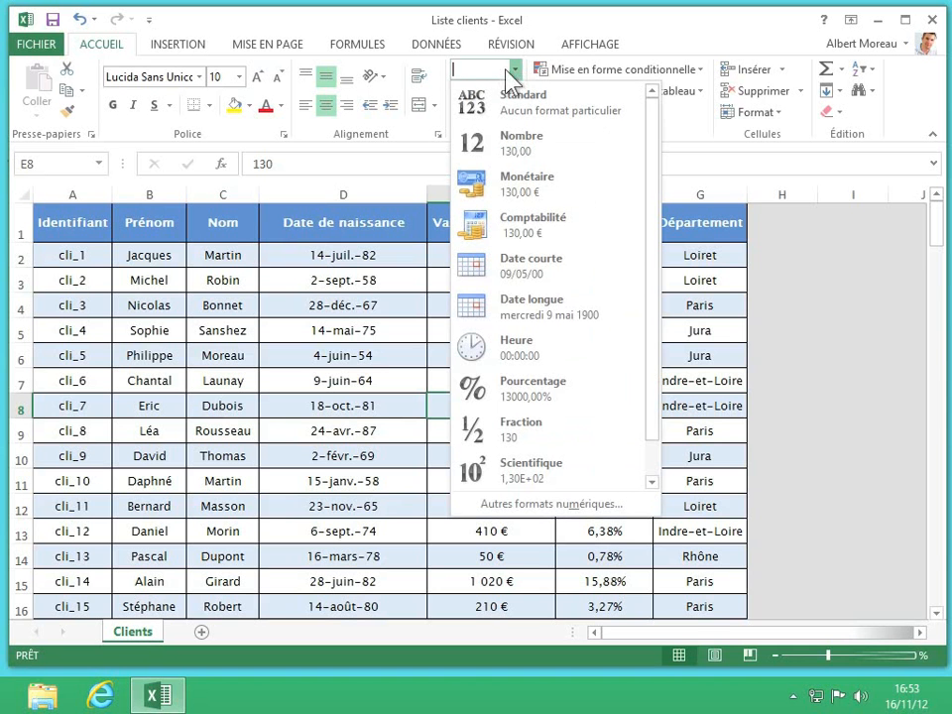
click(554, 506)
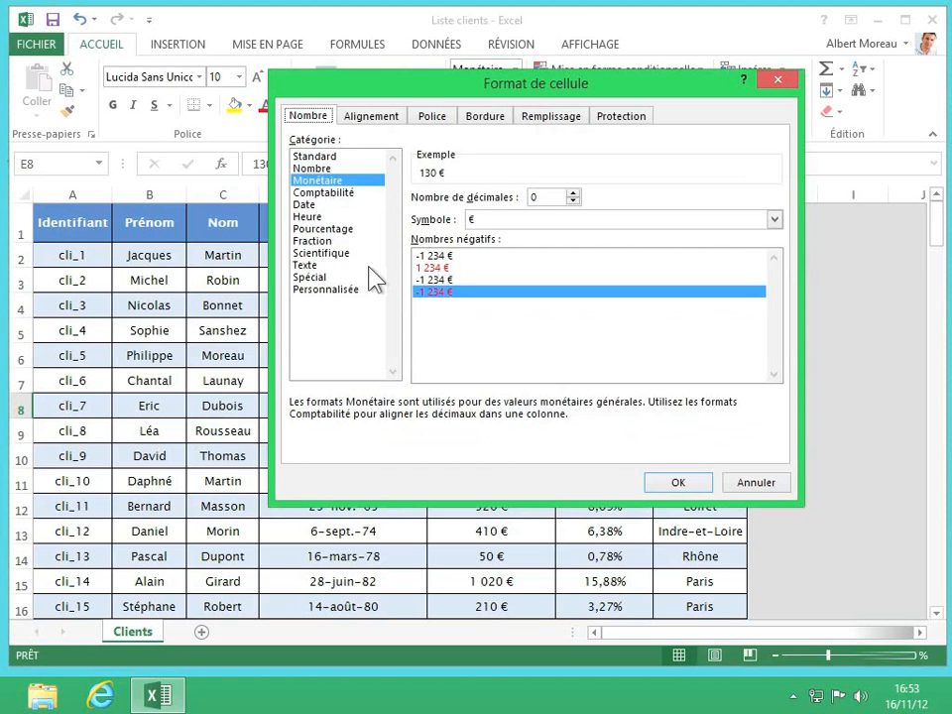
click(328, 229)
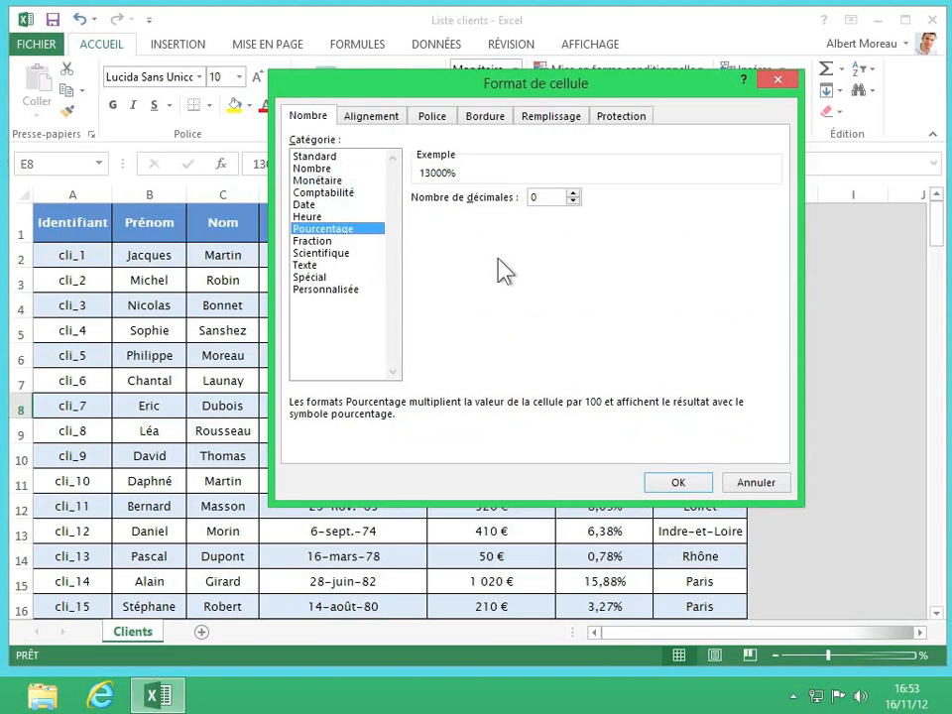
click(749, 482)
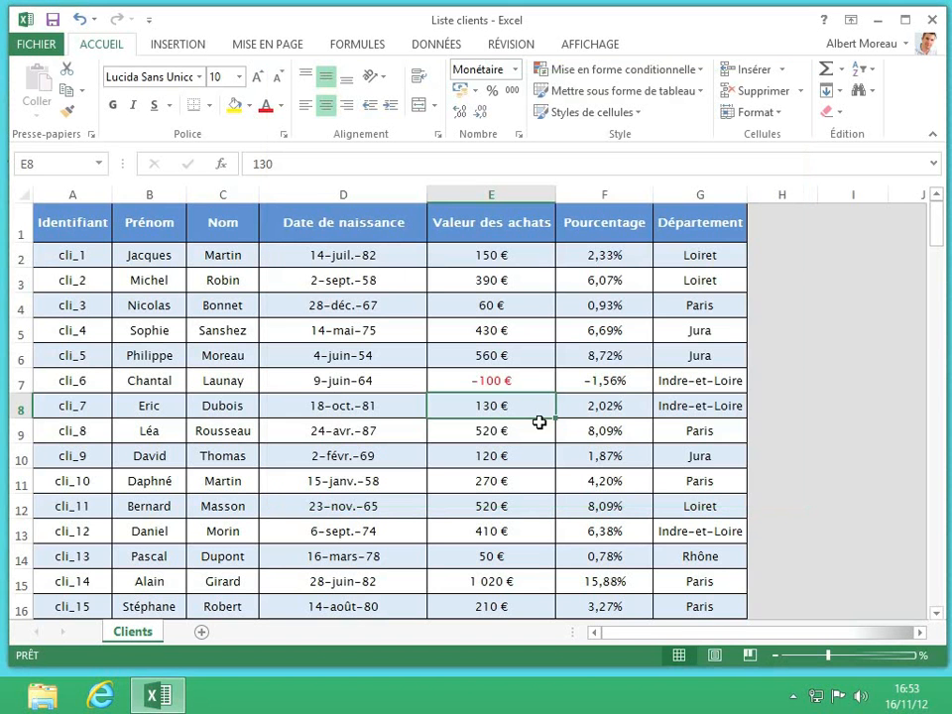
Step: Examine the Fraction and Scientifique format options for the Pourcentage column in the additional number formats
click(615, 195)
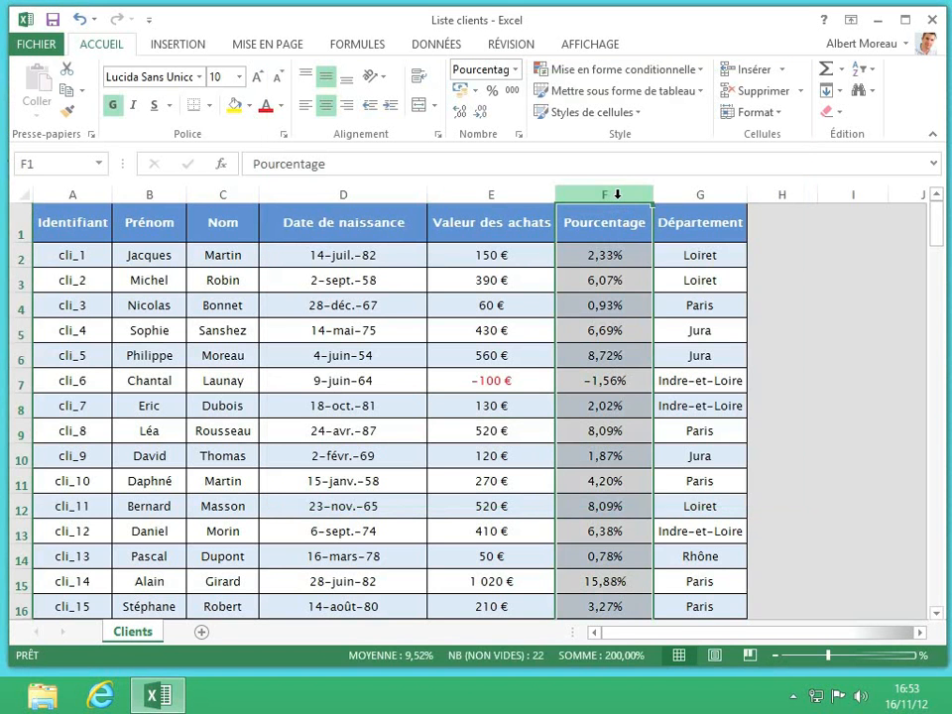
click(514, 70)
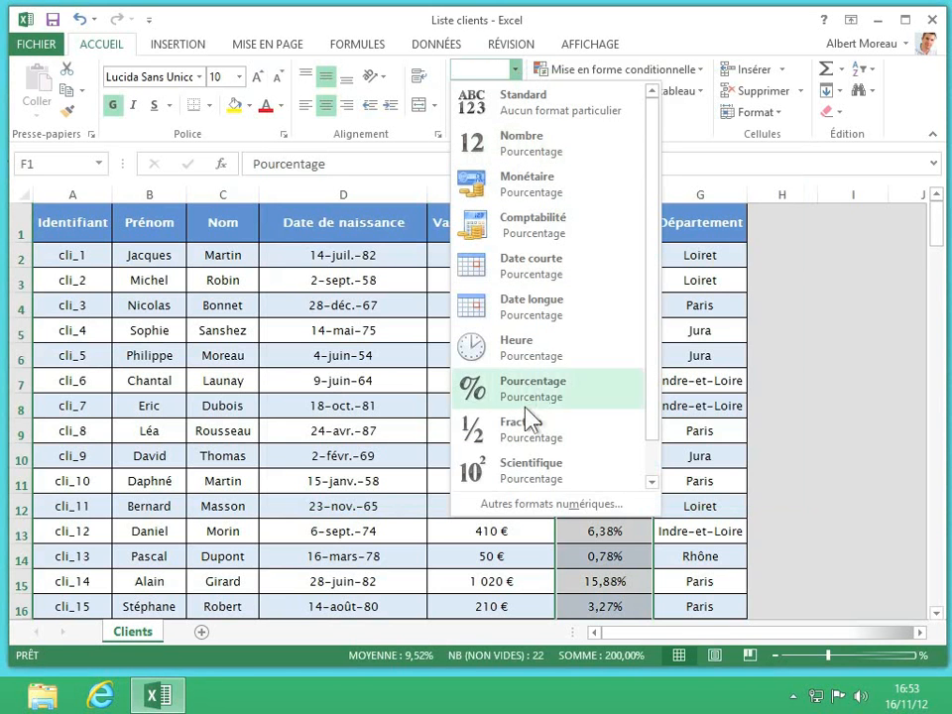
click(540, 503)
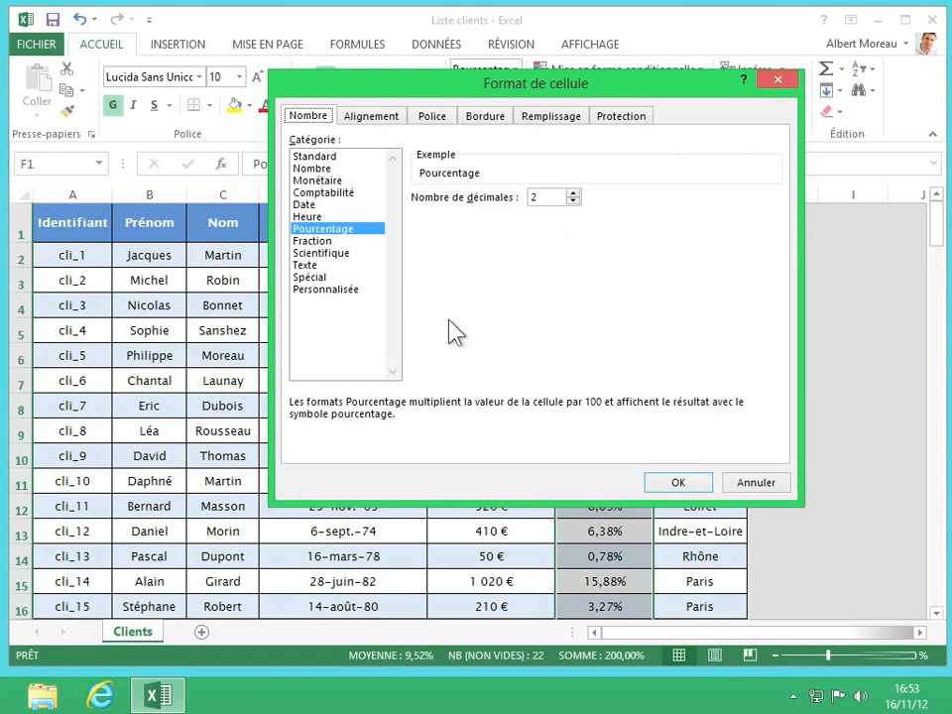
click(332, 244)
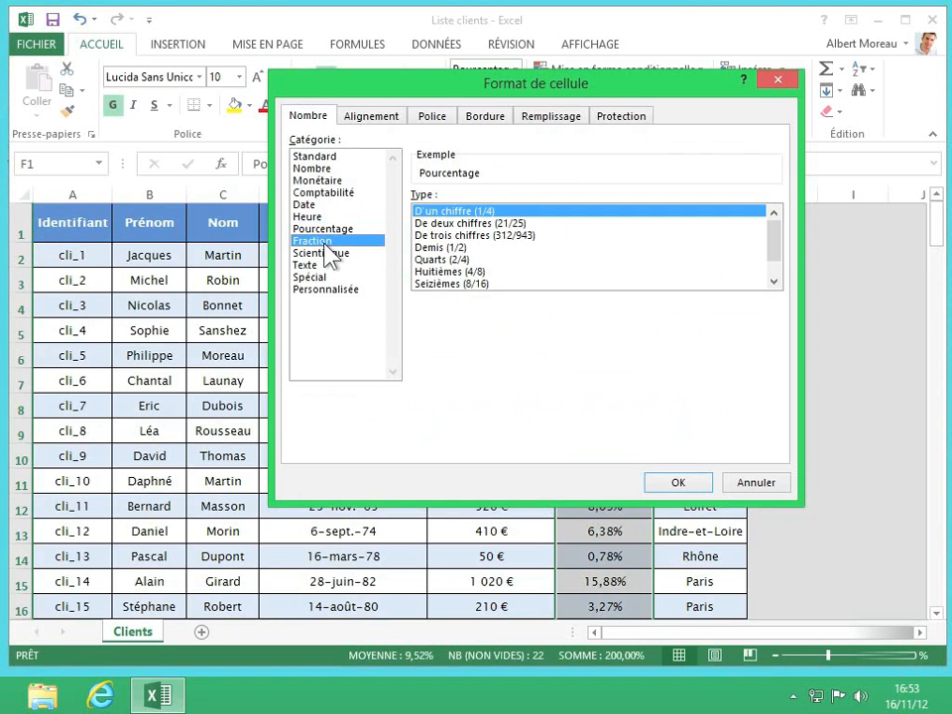
click(328, 255)
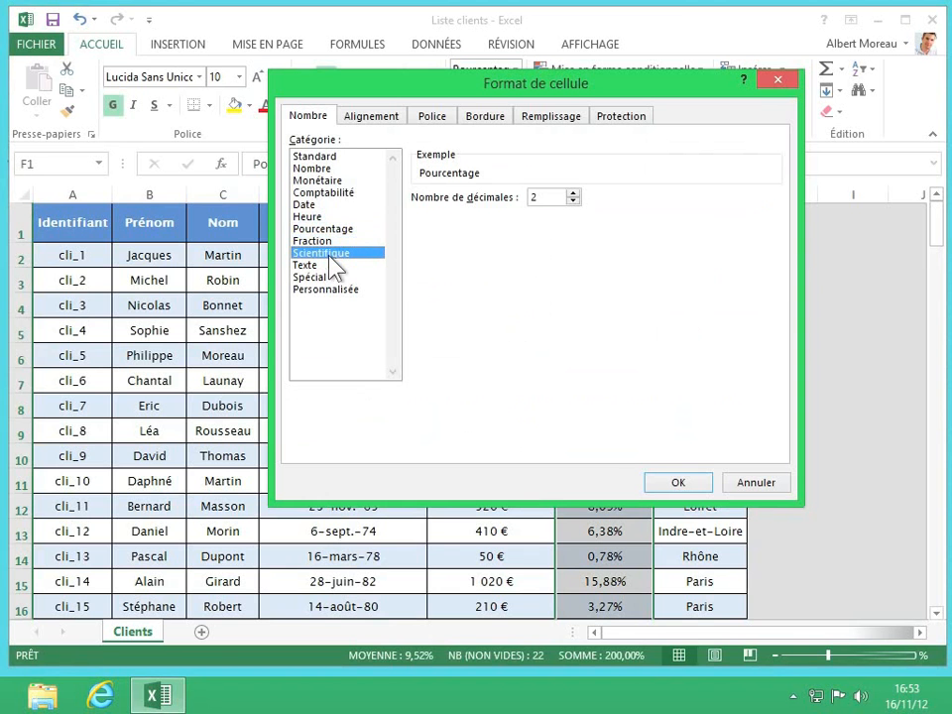